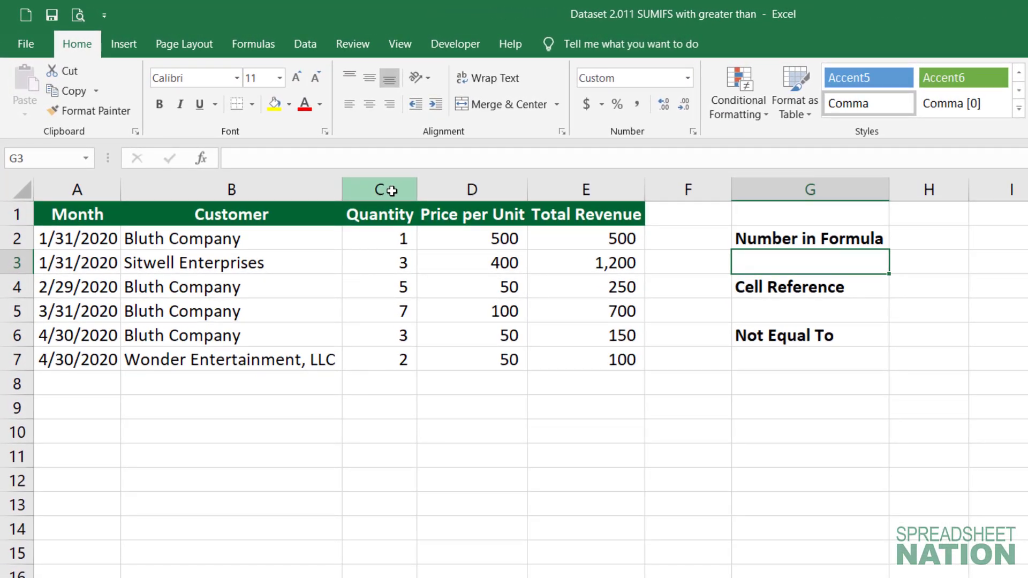
Enter =SUMIFS(E:E,C:C,">5") in G3 to total revenue for quantities above 5, giving 700
{"action": "type", "text": "="}
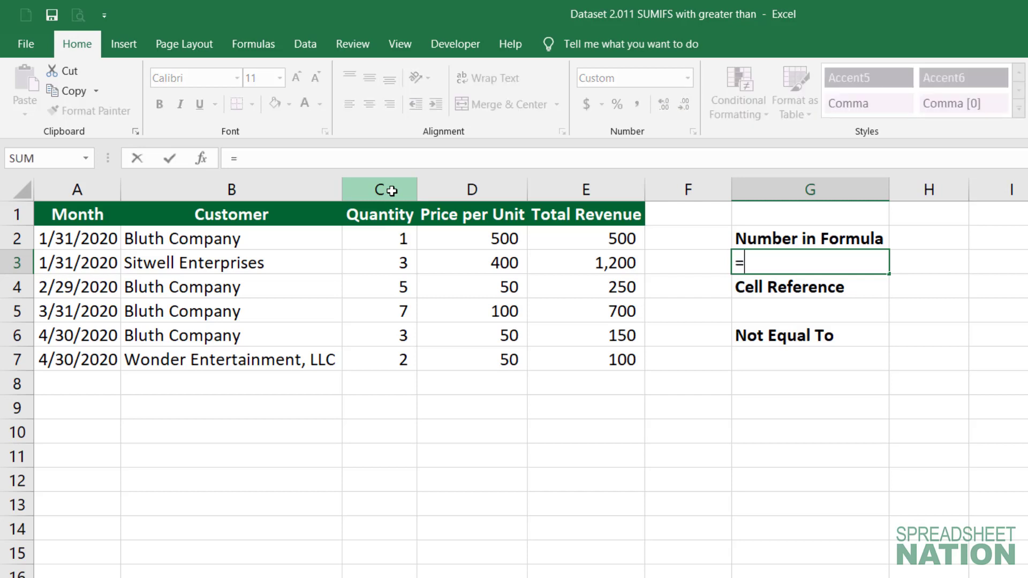
{"action": "type", "text": "sumifs"}
{"action": "key", "text": "Tab"}
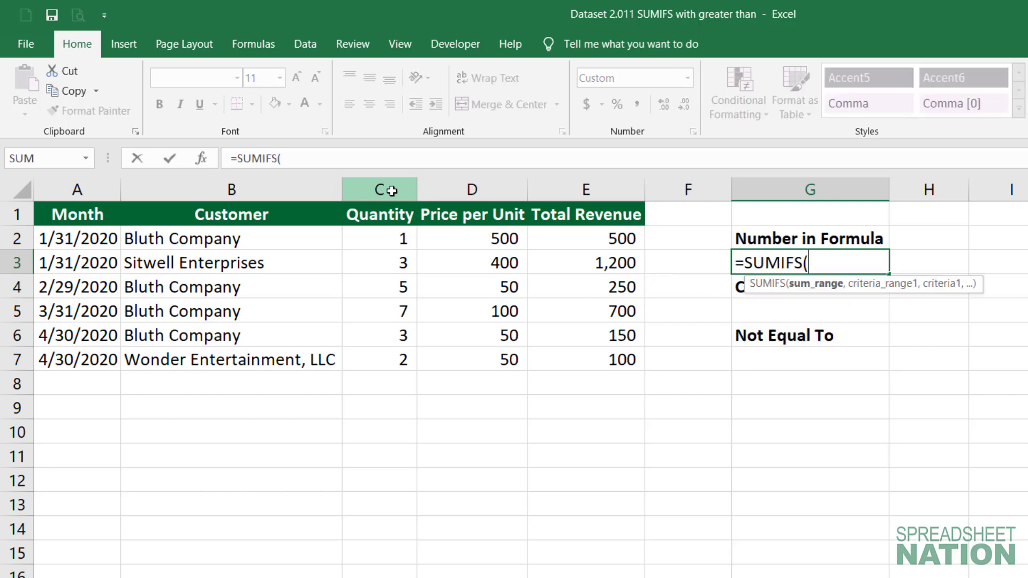
{"action": "left_click", "coordinate": [622, 179]}
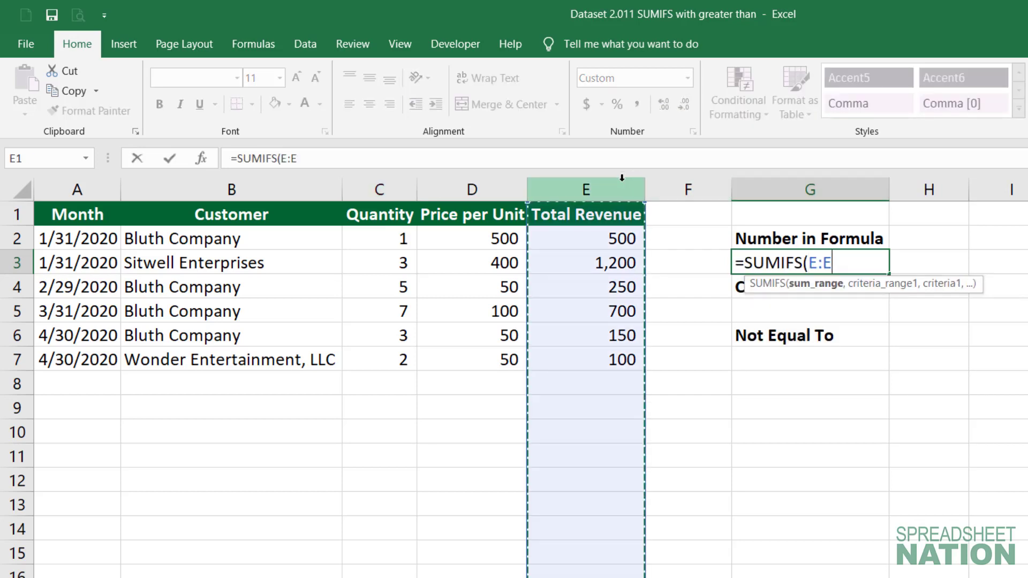
{"action": "type", "text": ","}
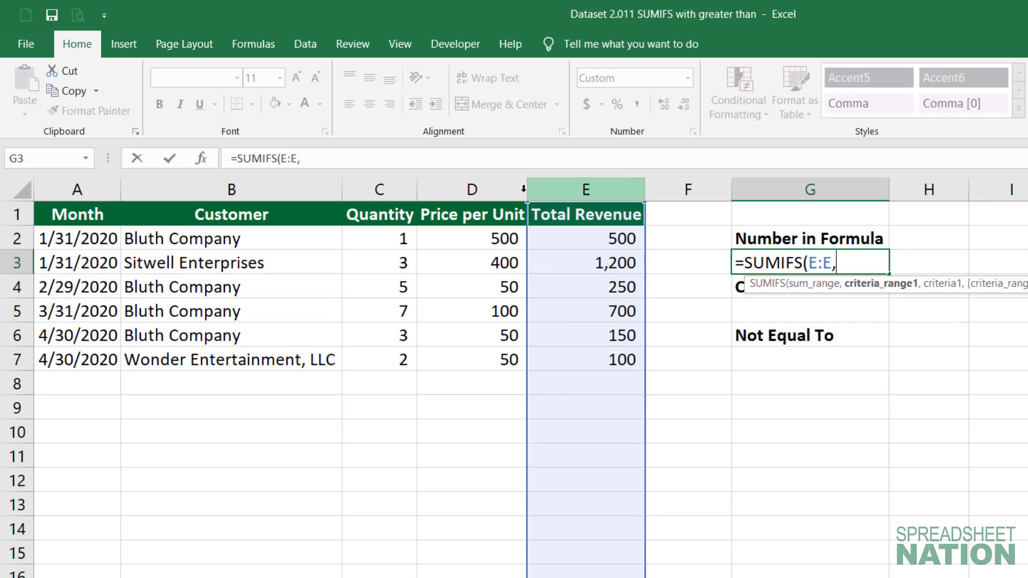
{"action": "left_click", "coordinate": [396, 185]}
{"action": "type", "text": ","}
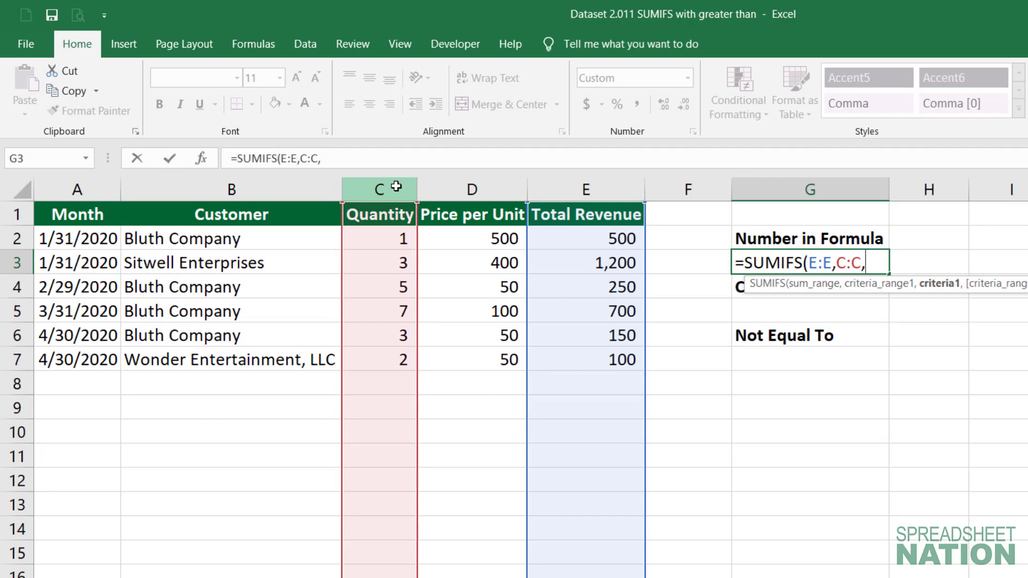
{"action": "type", "text": "\">5\")"}
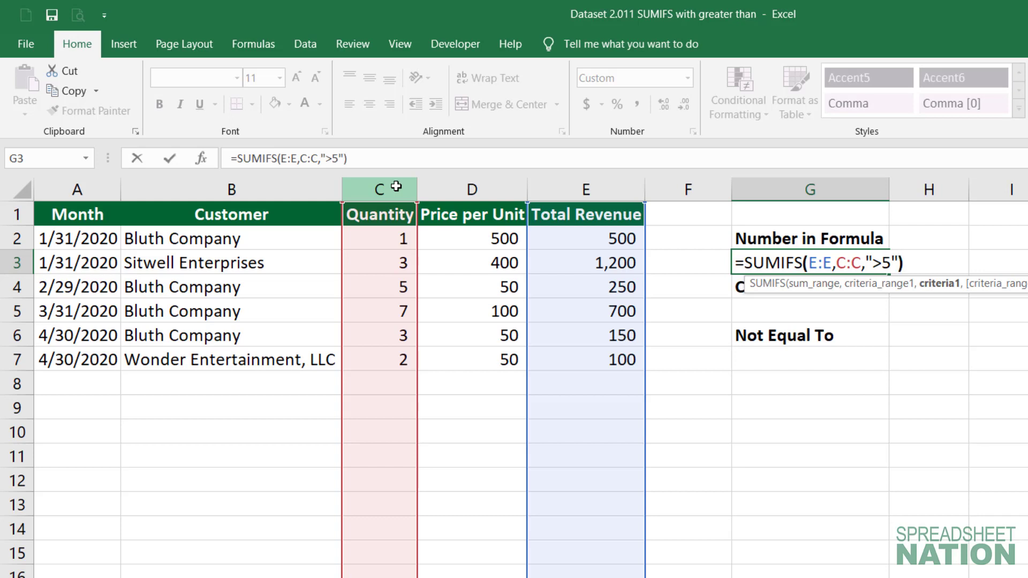
{"action": "key", "text": "Return"}
{"action": "key", "text": "Up"}
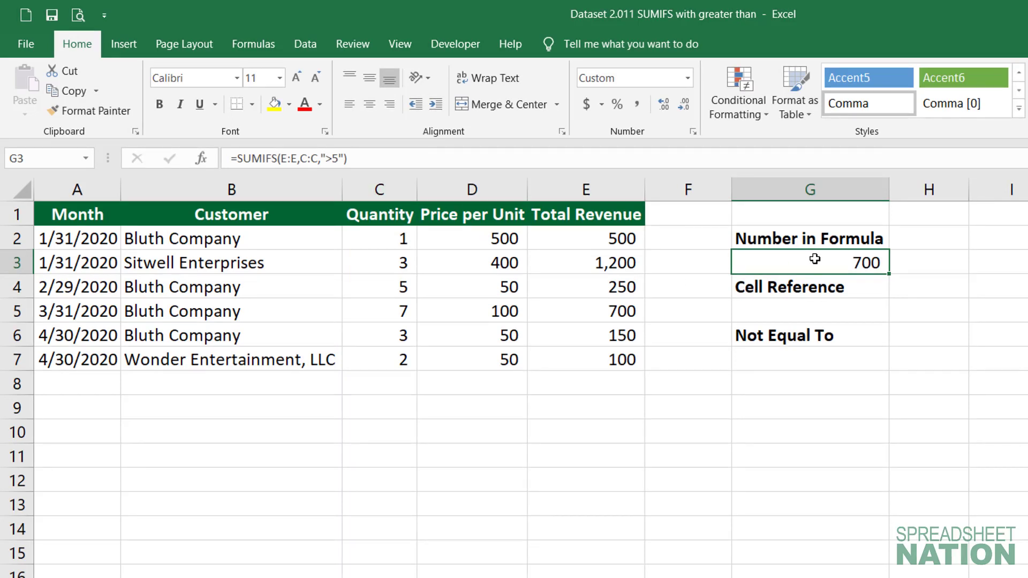
Change G3's criterion to ">=5" so it shows 950, and confirm the 250 and 700 revenues
{"action": "double_click", "coordinate": [861, 261]}
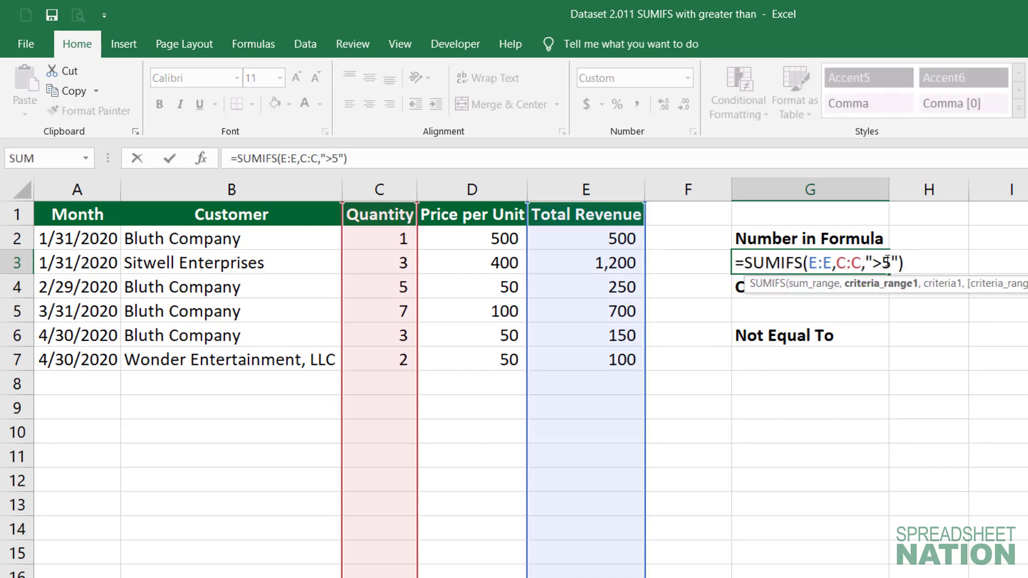
{"action": "left_click", "coordinate": [882, 262]}
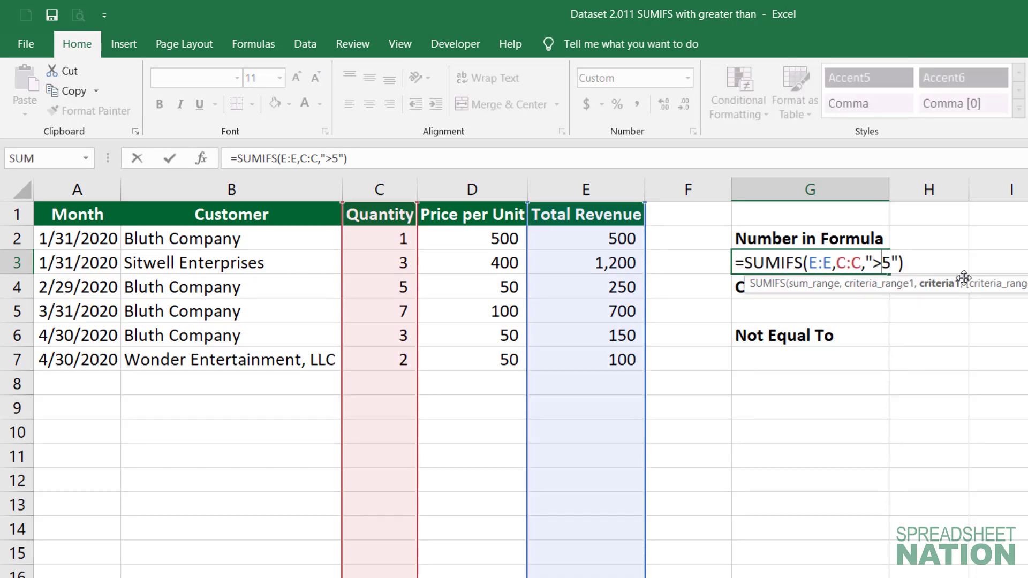
{"action": "type", "text": "="}
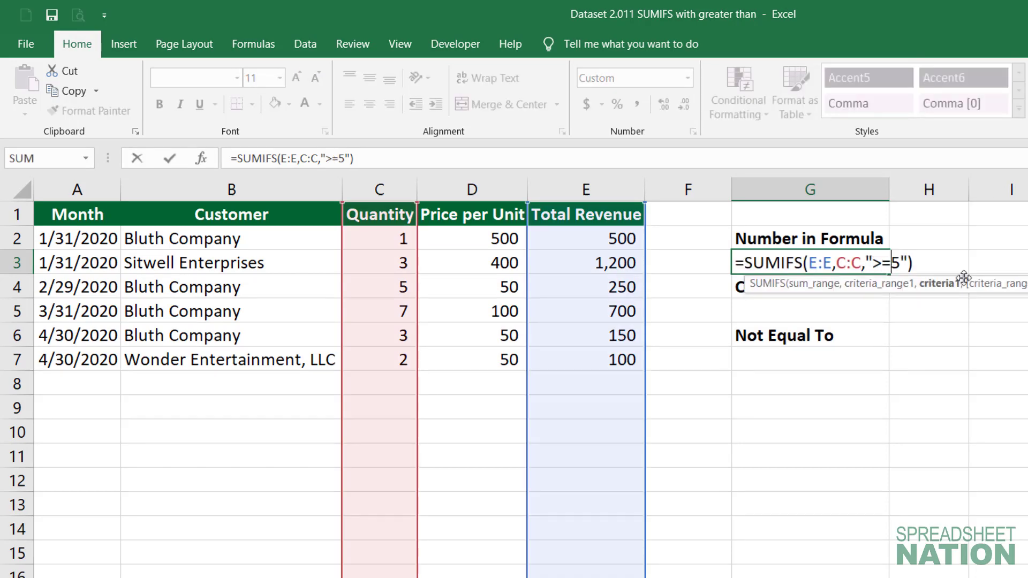
{"action": "key", "text": "Return"}
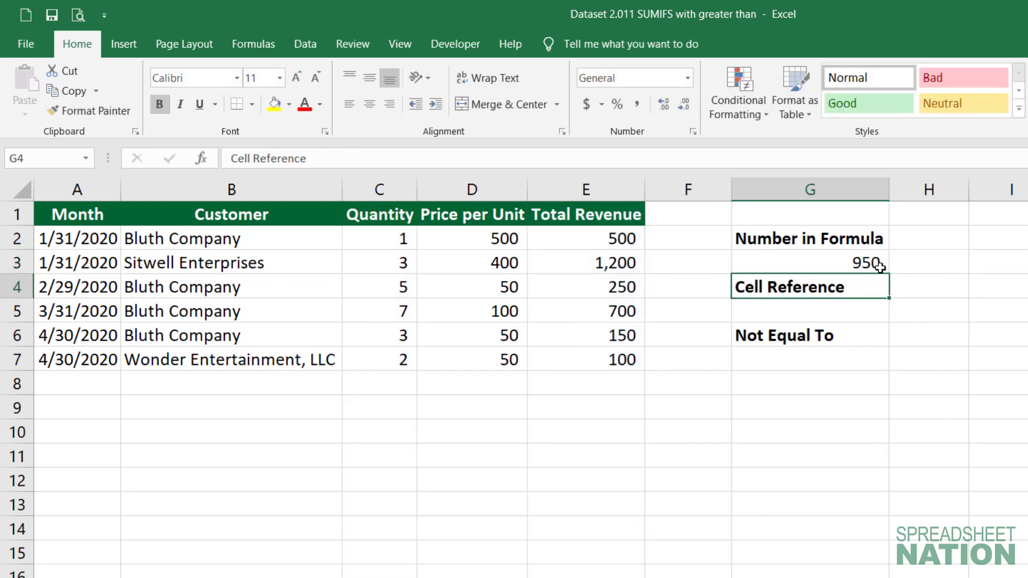
{"action": "left_click_drag", "start_coordinate": [607, 289], "coordinate": [597, 307]}
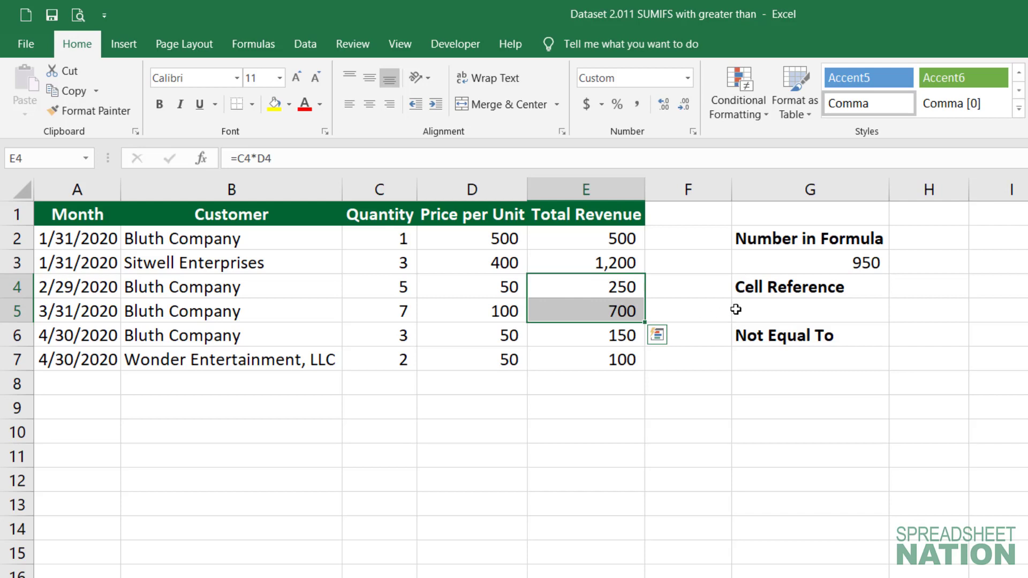
{"action": "left_click", "coordinate": [705, 309]}
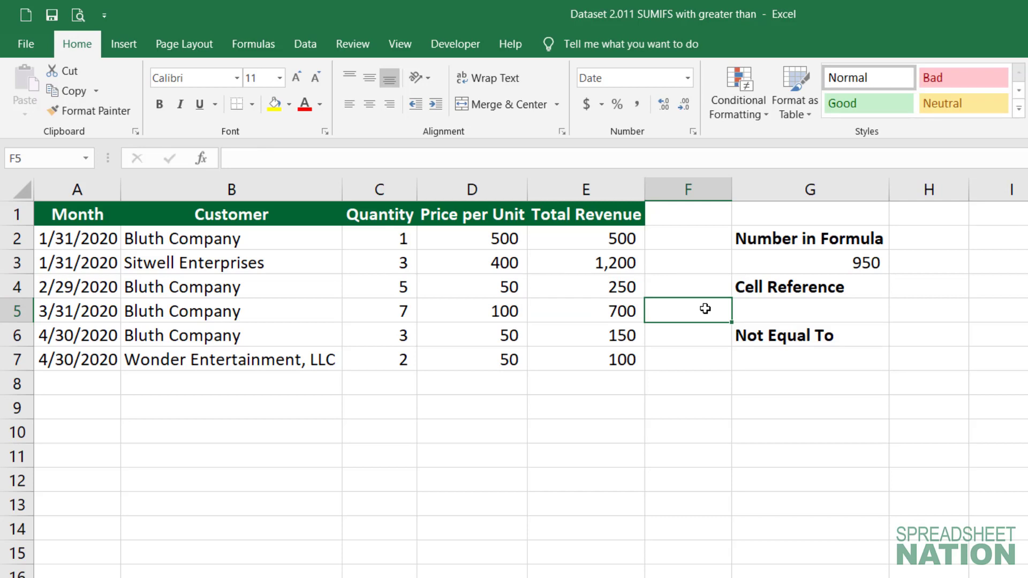
Enter the date 3/31/2020 in F5
{"action": "type", "text": "3/"}
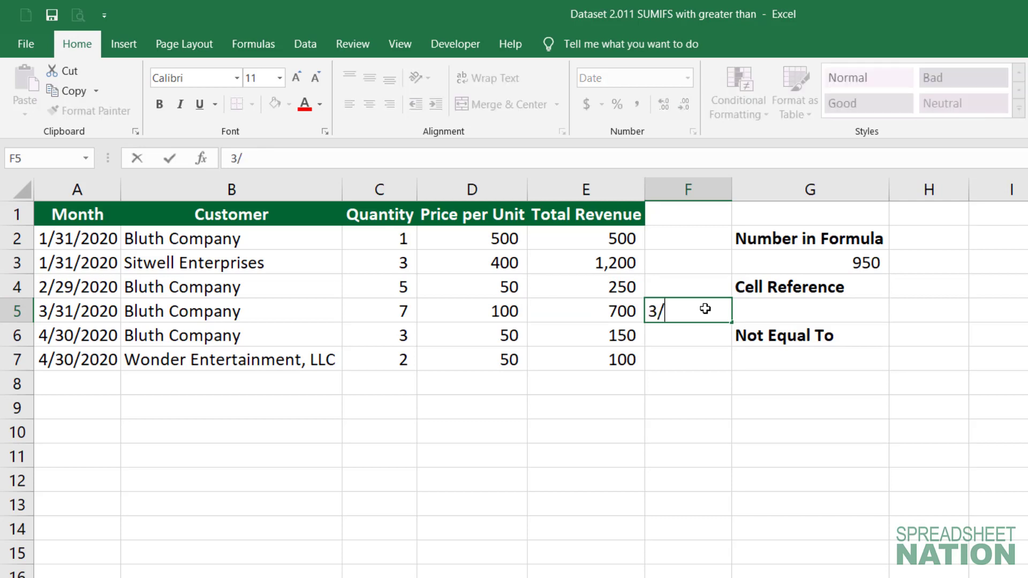
{"action": "type", "text": "31/2020"}
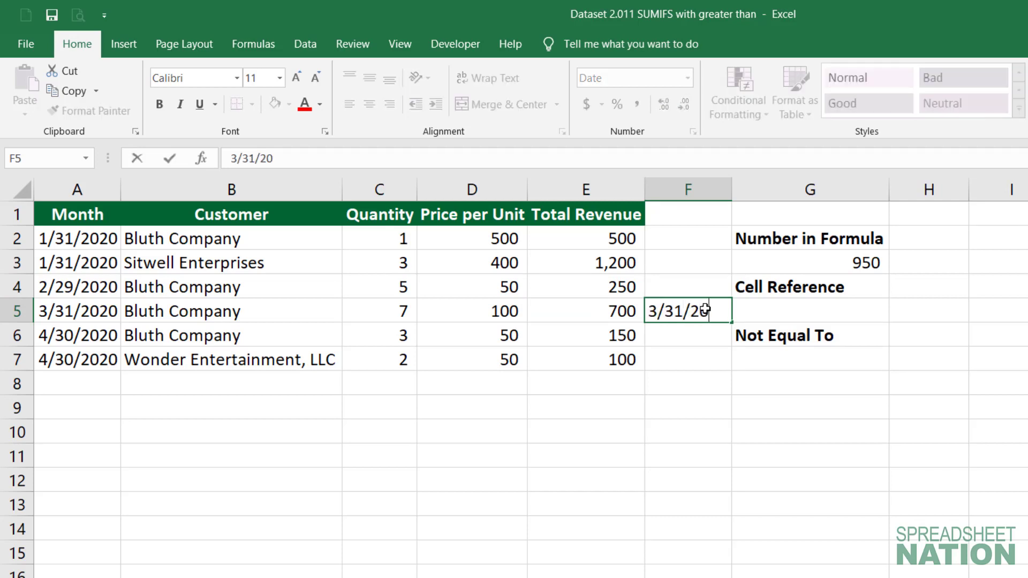
{"action": "key", "text": "Return"}
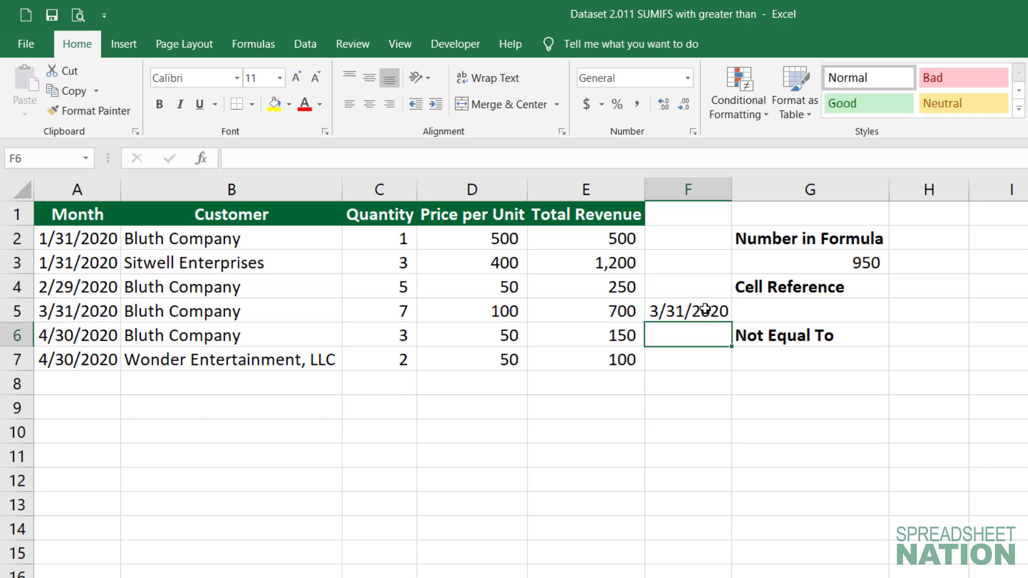
{"action": "left_click", "coordinate": [794, 311]}
Enter =SUMIFS(E:E,A:A,">"&F5) in G5 to total revenue after F5's date, giving 250
{"action": "type", "text": "=sumifs"}
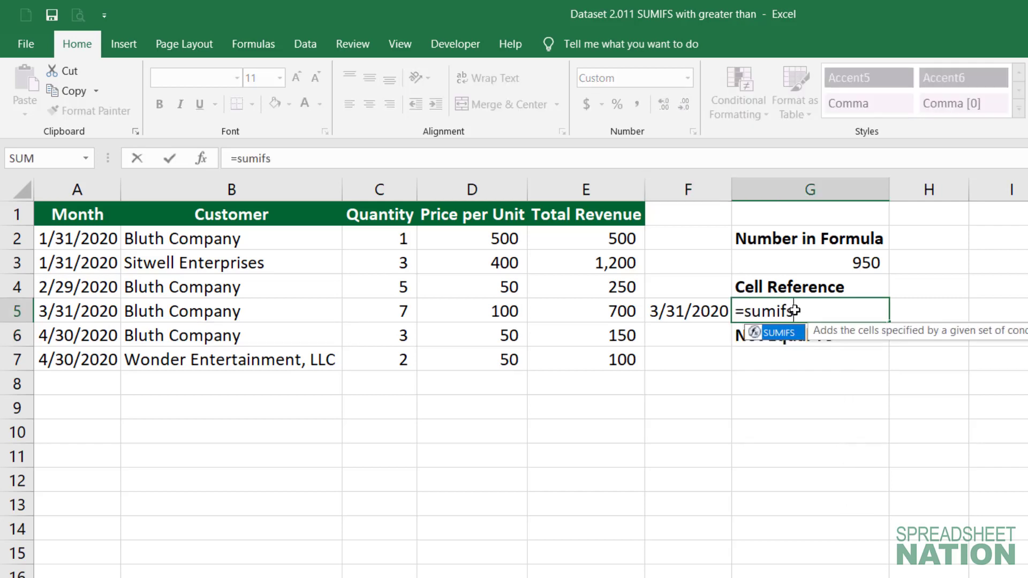
{"action": "key", "text": "Tab"}
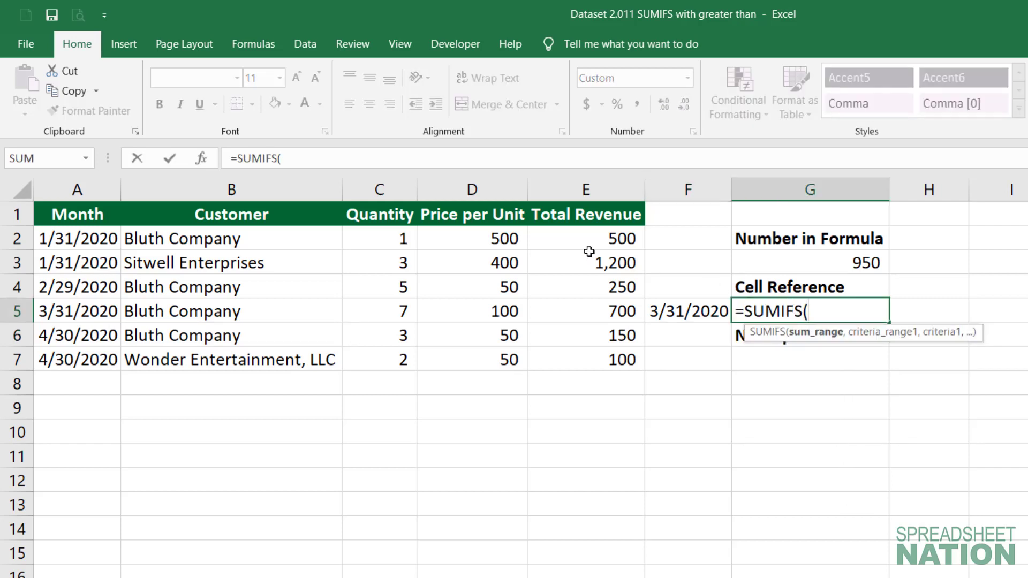
{"action": "left_click", "coordinate": [583, 195]}
{"action": "type", "text": ","}
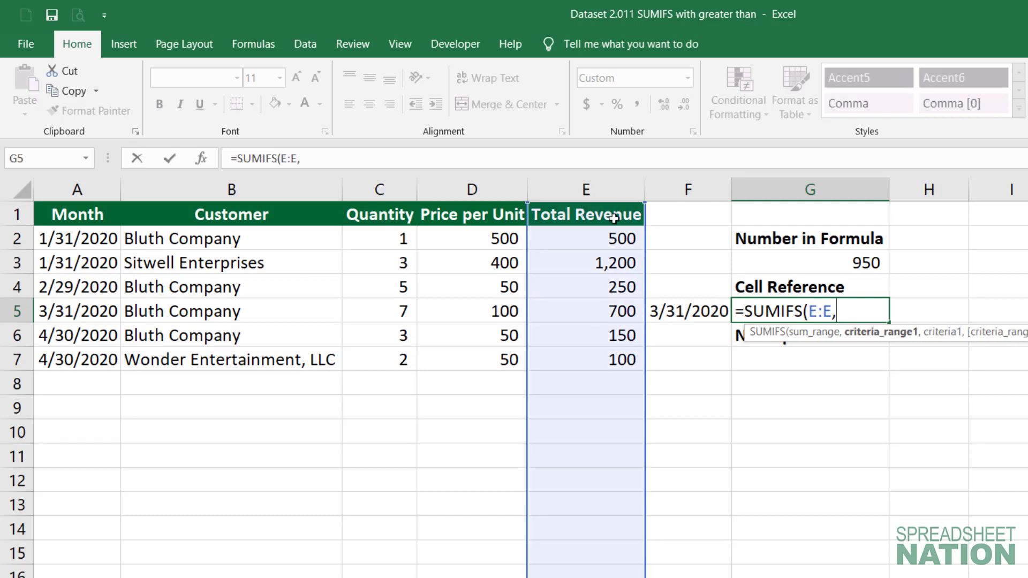
{"action": "left_click", "coordinate": [88, 188]}
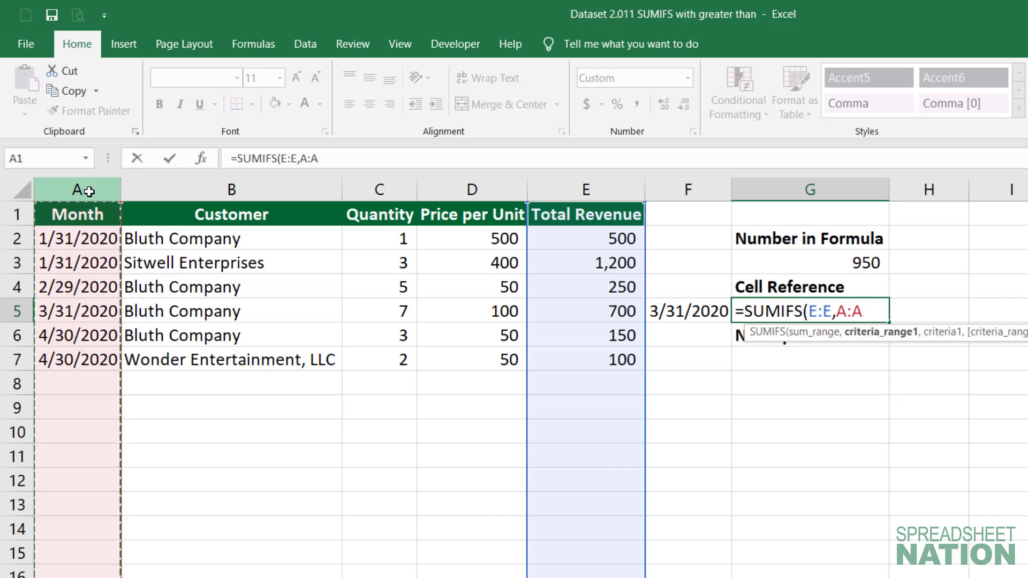
{"action": "type", "text": ","}
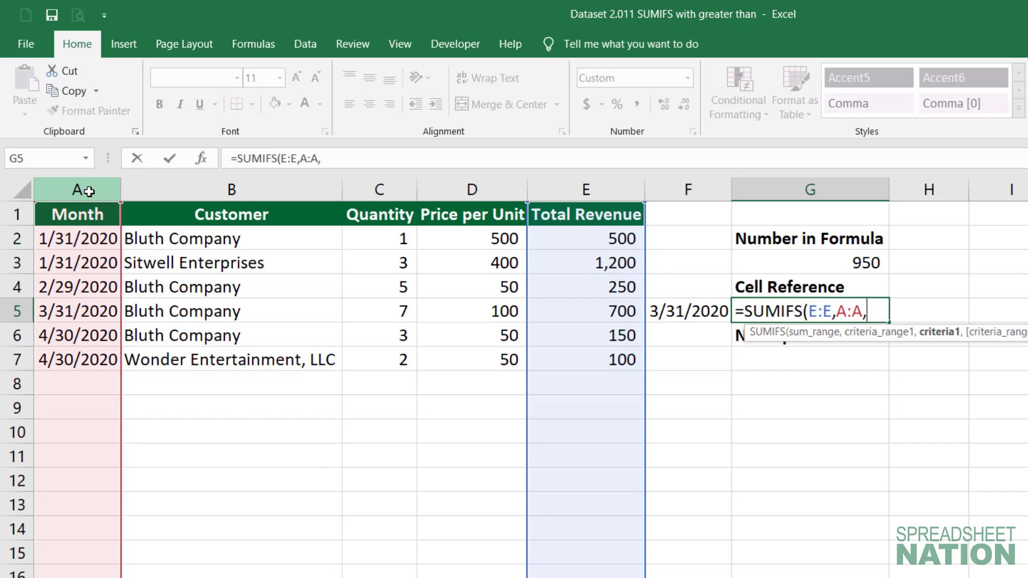
{"action": "type", "text": "\">\""}
{"action": "type", "text": "&"}
{"action": "left_click", "coordinate": [695, 312]}
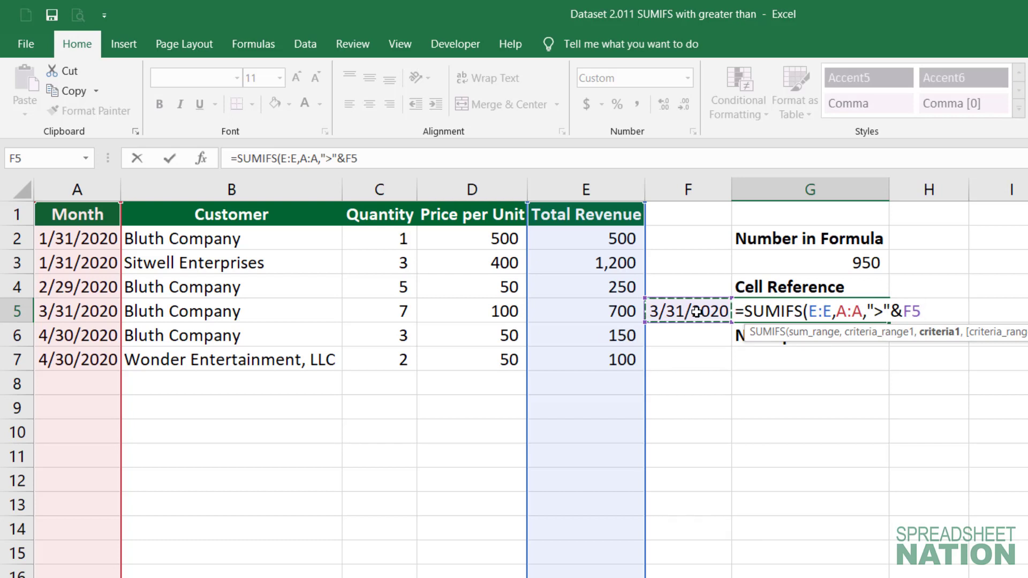
{"action": "type", "text": ")"}
{"action": "key", "text": "Return"}
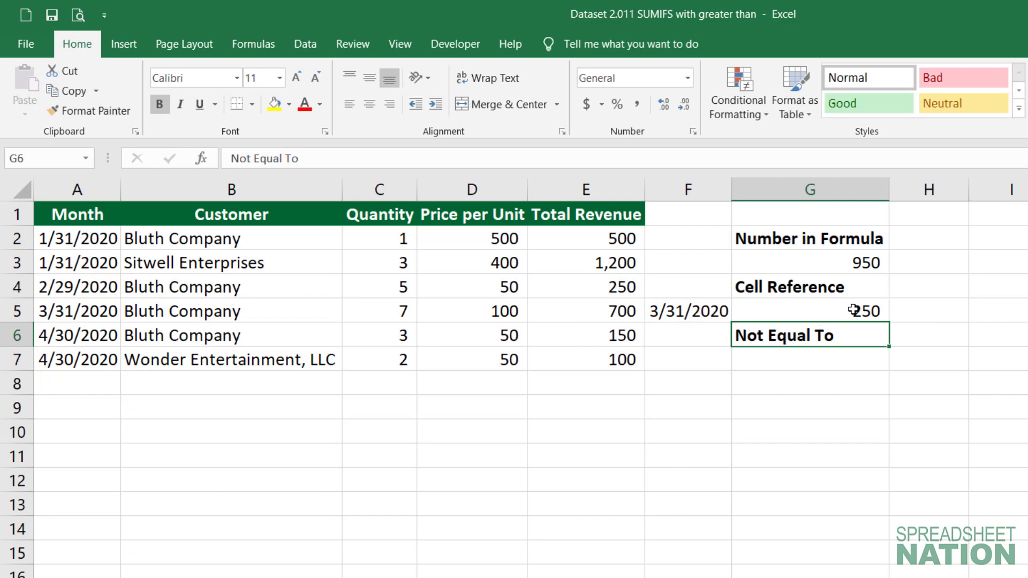
{"action": "left_click_drag", "start_coordinate": [599, 337], "coordinate": [596, 351]}
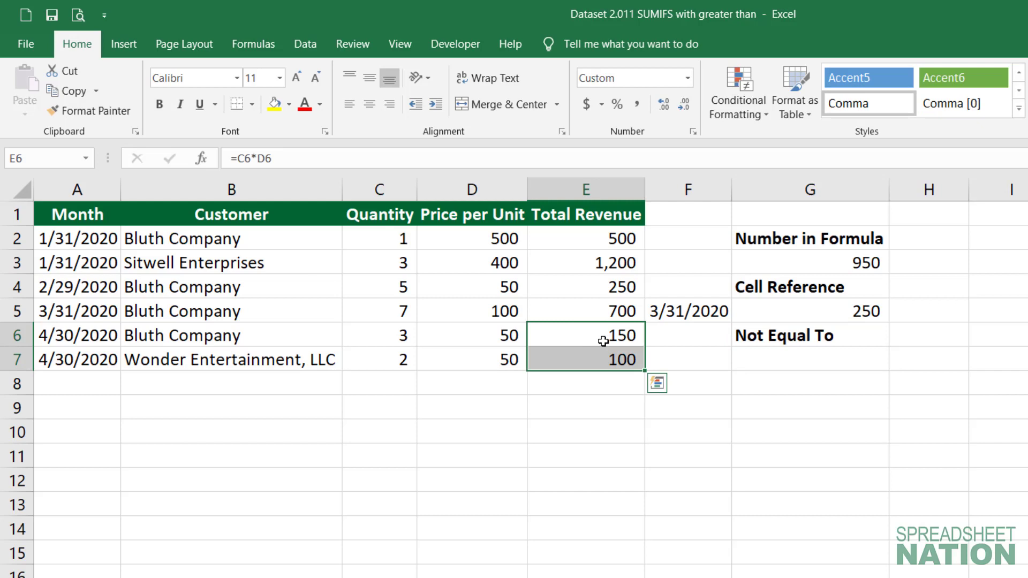
{"action": "left_click", "coordinate": [832, 359]}
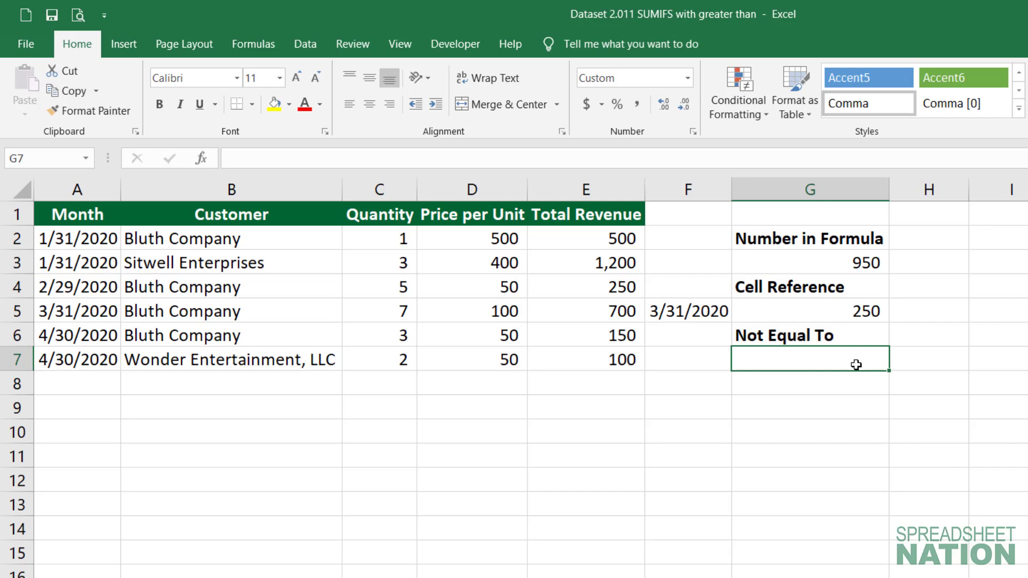
Enter =SUMIFS(E:E,B:B,"<>Bluth Company") in G7, totaling 1,300 from all other customers
{"action": "type", "text": "="}
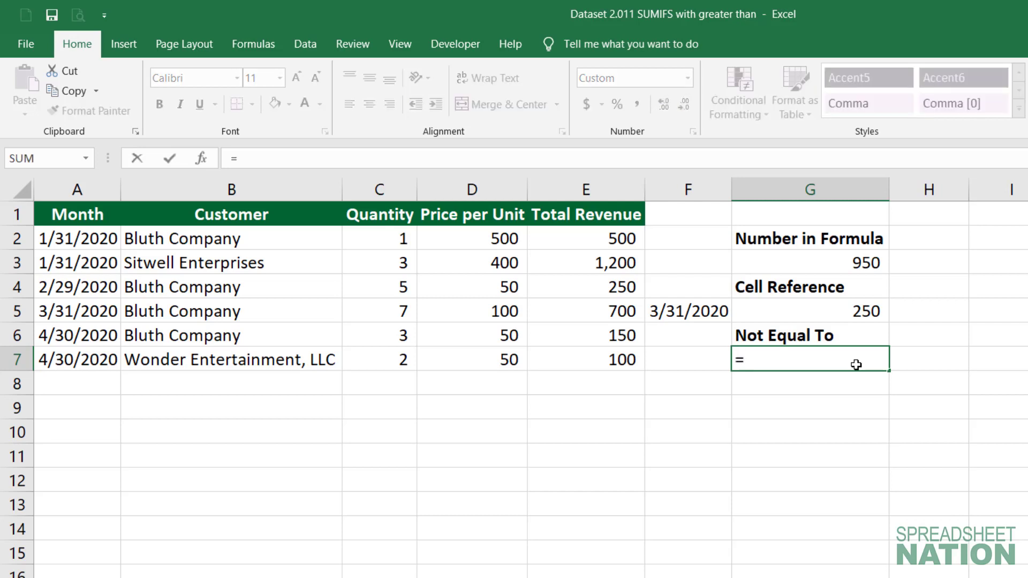
{"action": "type", "text": "sumifs("}
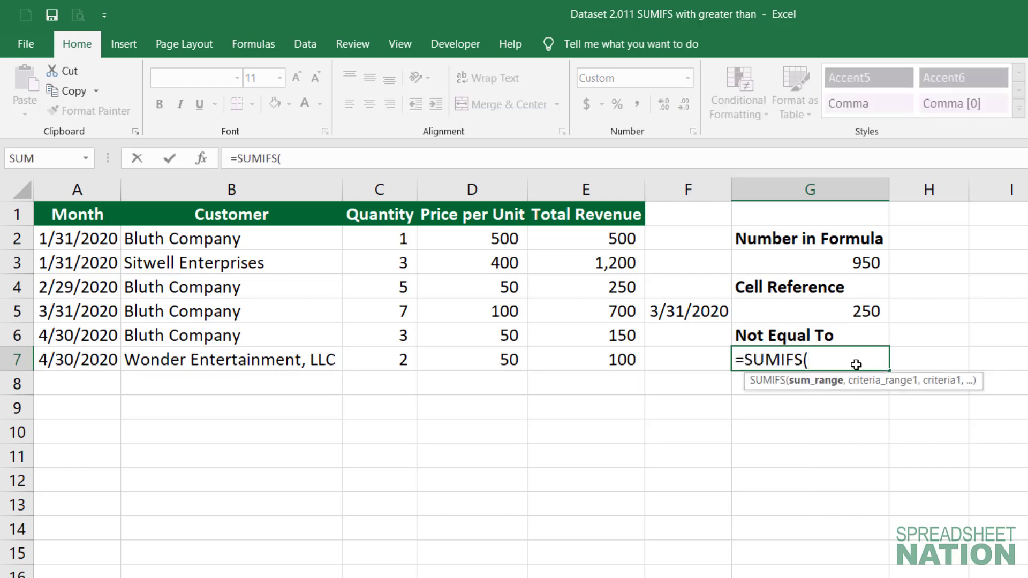
{"action": "left_click", "coordinate": [606, 190]}
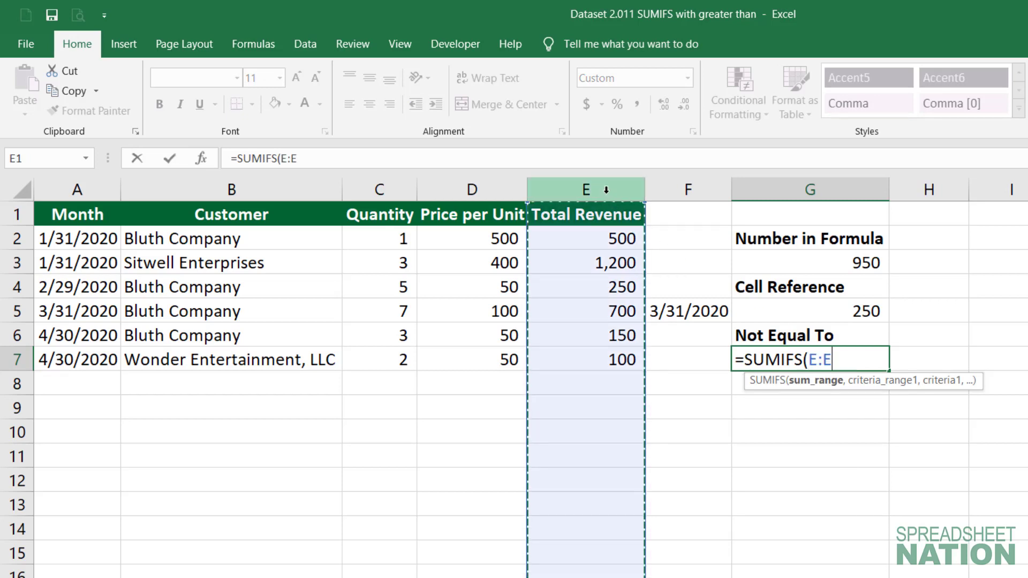
{"action": "type", "text": ","}
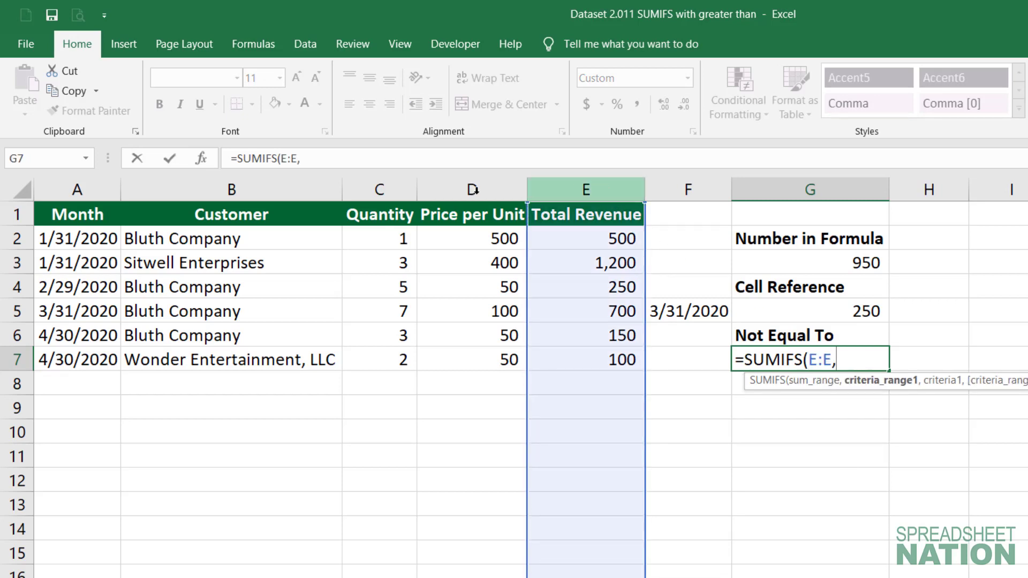
{"action": "left_click", "coordinate": [290, 186]}
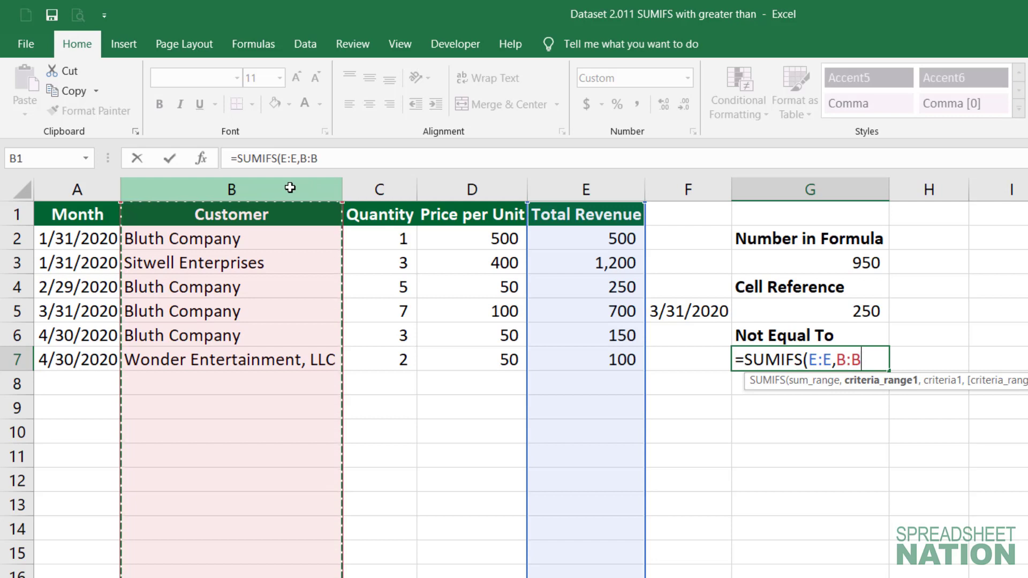
{"action": "type", "text": ","}
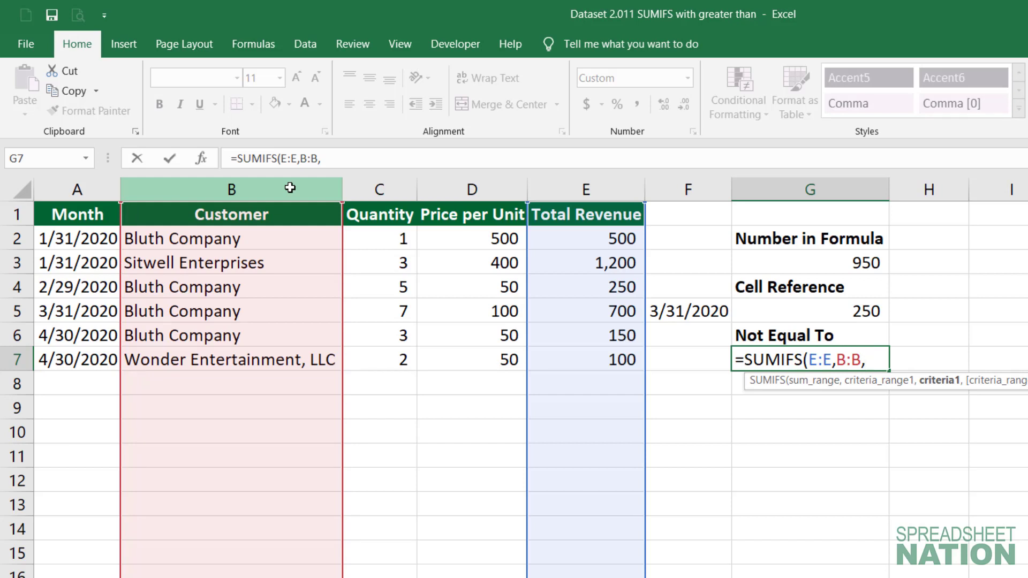
{"action": "type", "text": "\"<>"}
{"action": "type", "text": "Blu"}
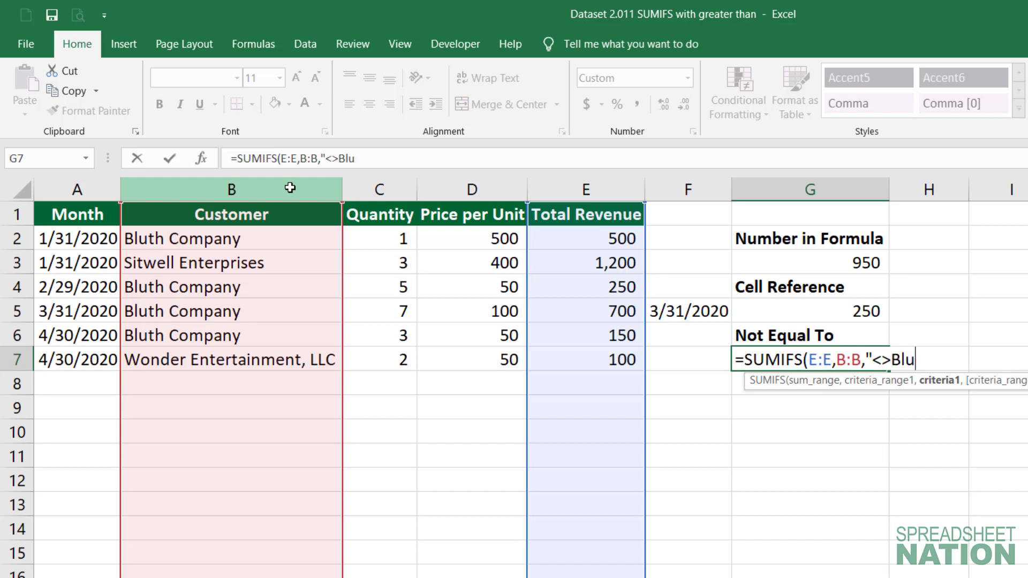
{"action": "type", "text": "th Company"}
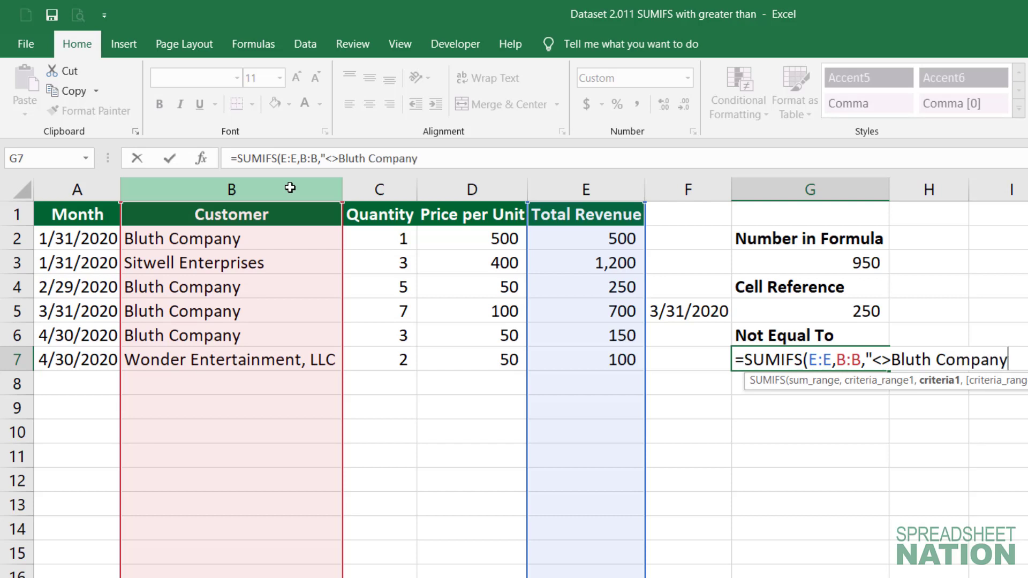
{"action": "type", "text": "\")"}
{"action": "key", "text": "Return"}
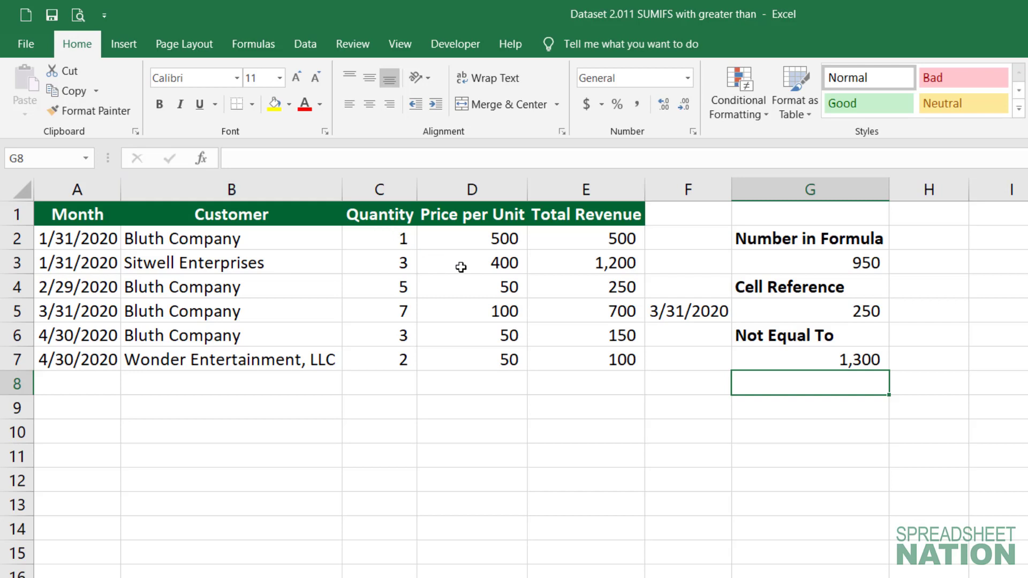
{"action": "left_click_drag", "start_coordinate": [562, 258], "coordinate": [30, 260]}
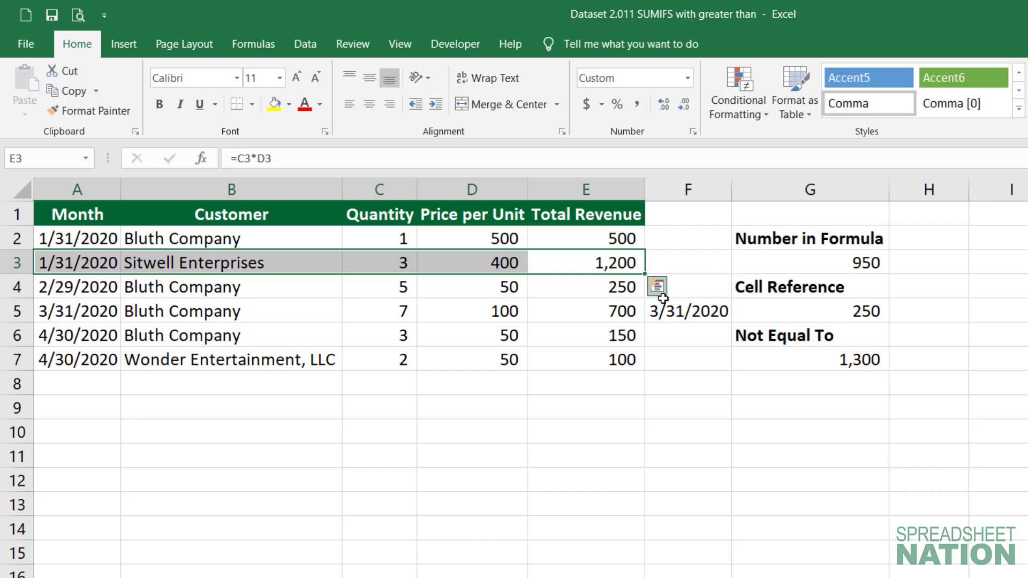
{"action": "left_click_drag", "start_coordinate": [616, 358], "coordinate": [40, 368]}
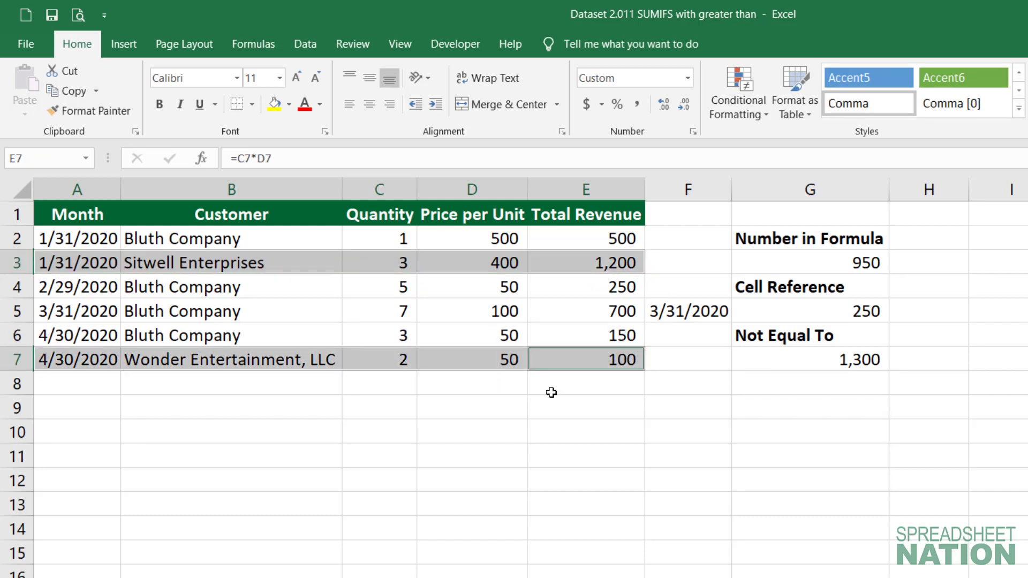